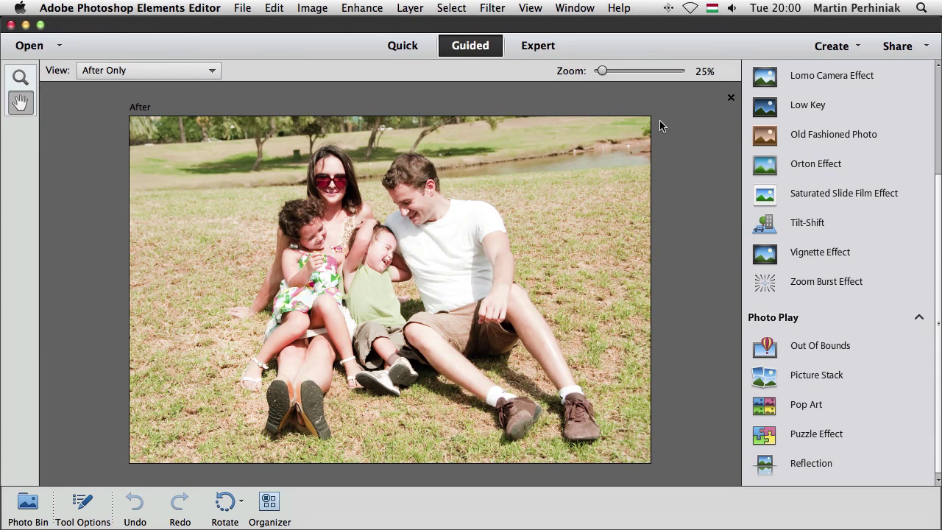
# Switch the family photo from Guided to Expert mode and open the Enhance menu
pyautogui.click(537, 46)
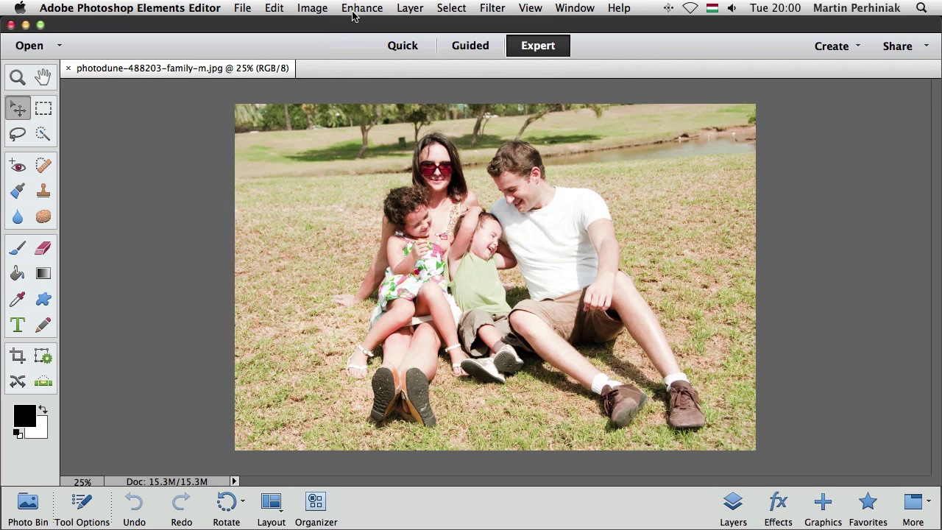
pyautogui.click(352, 8)
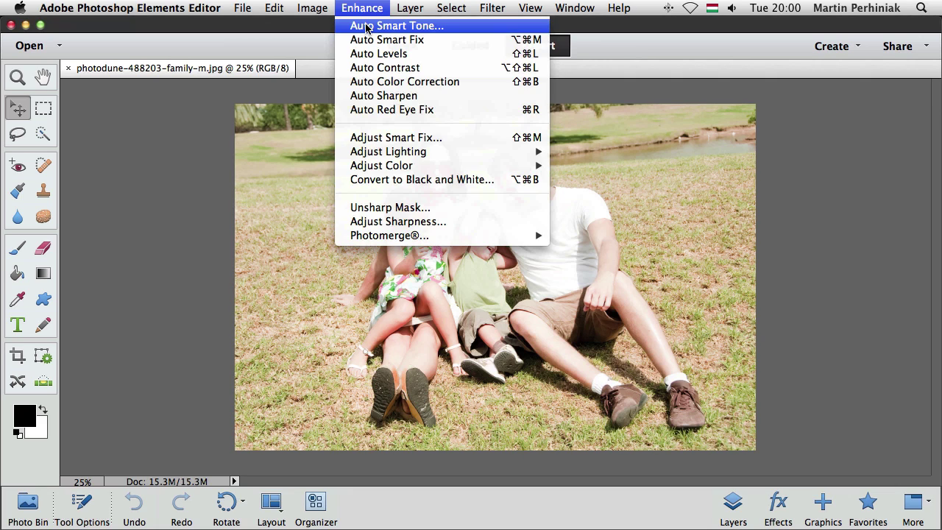
# Apply Auto Smart Tone and drag its joystick to brighten the family photo
pyautogui.click(367, 26)
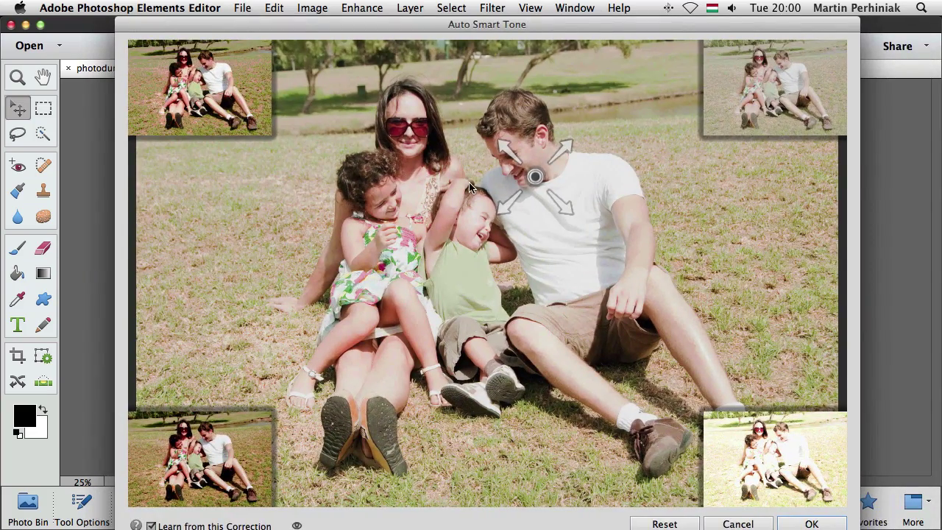
pyautogui.moveTo(533, 173); pyautogui.dragTo(515, 204)
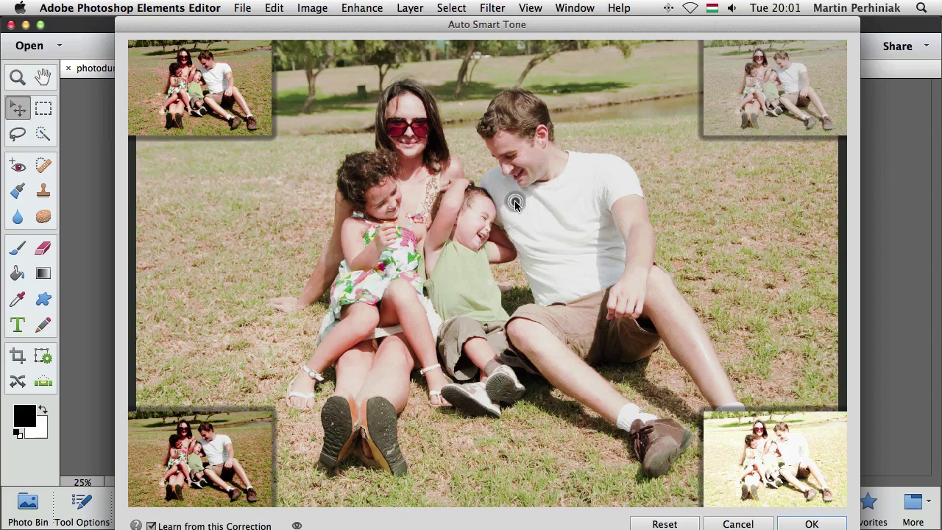
pyautogui.moveTo(515, 203); pyautogui.dragTo(487, 270)
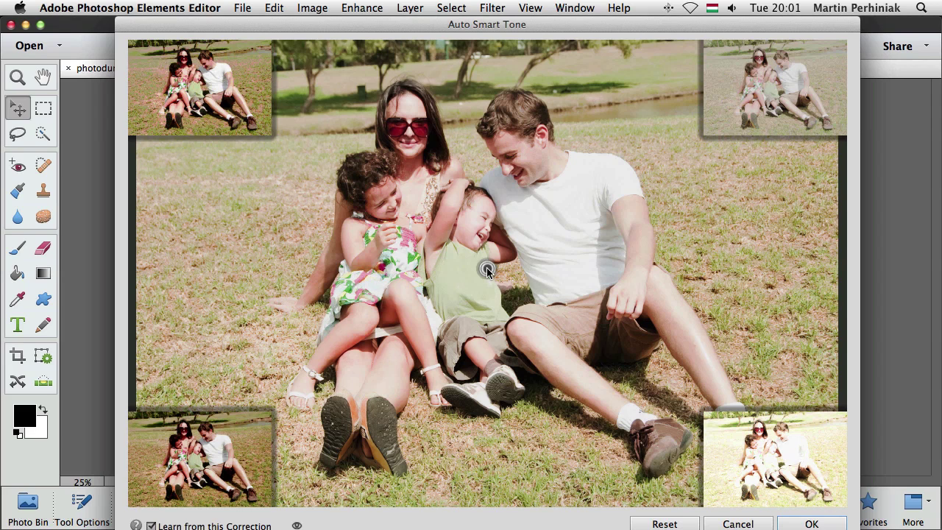
# Preview brighter, then darker and warmer Auto Smart Tone variations by moving the joystick across the grid
pyautogui.moveTo(487, 270); pyautogui.dragTo(596, 171)
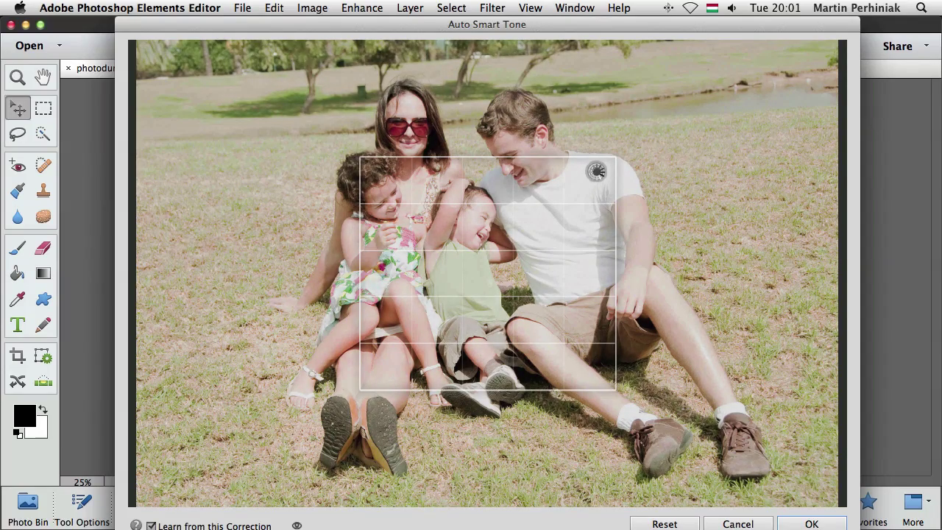
pyautogui.moveTo(596, 172); pyautogui.dragTo(608, 383)
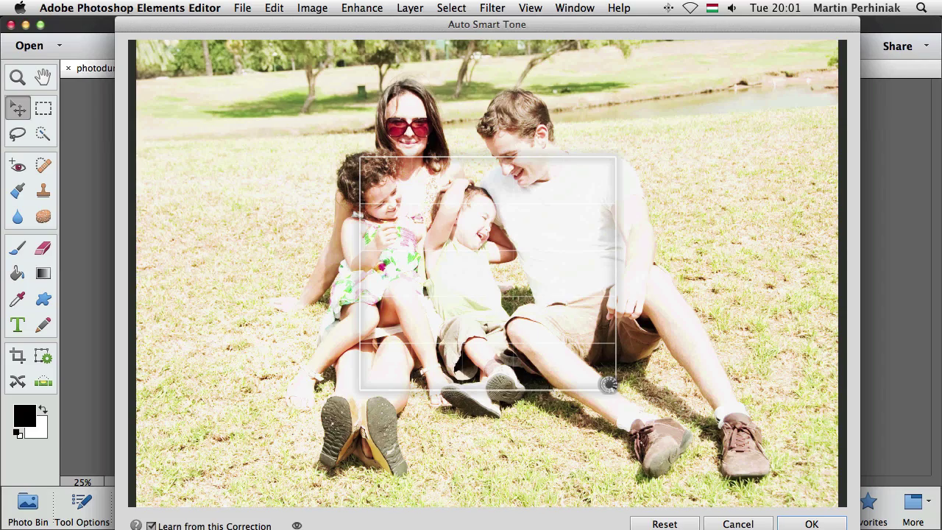
pyautogui.moveTo(608, 383); pyautogui.dragTo(599, 170)
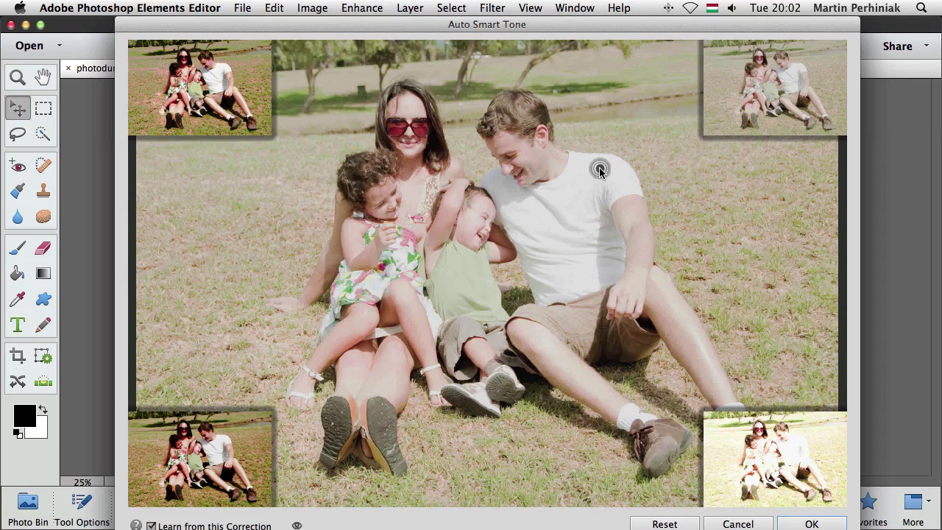
# Move the Auto Smart Tone joystick until the photo shows darker, richer, higher-contrast tones
pyautogui.moveTo(599, 169); pyautogui.dragTo(365, 161)
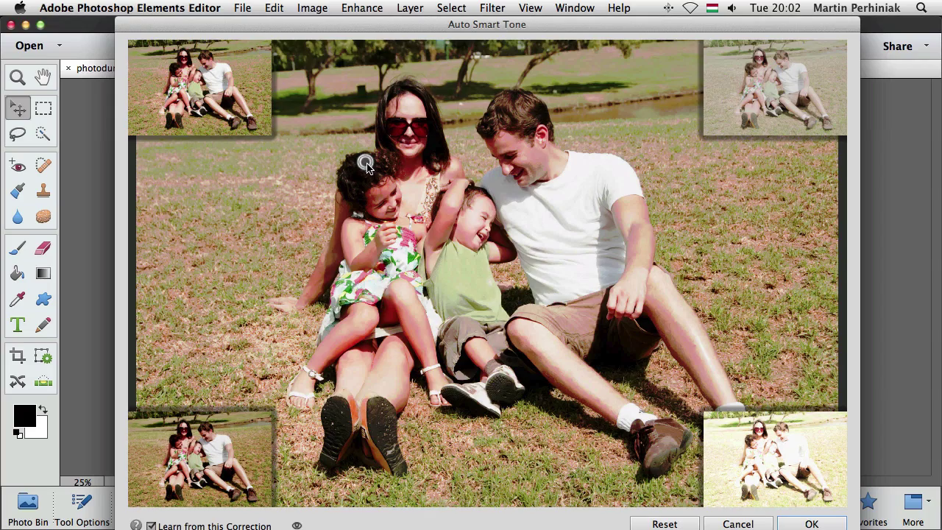
pyautogui.moveTo(365, 163); pyautogui.dragTo(365, 384)
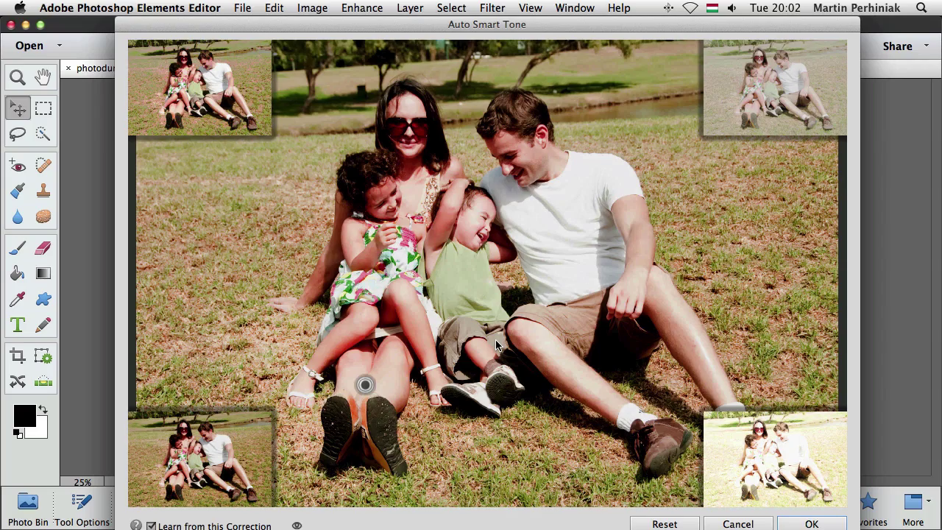
pyautogui.moveTo(365, 384); pyautogui.dragTo(427, 317)
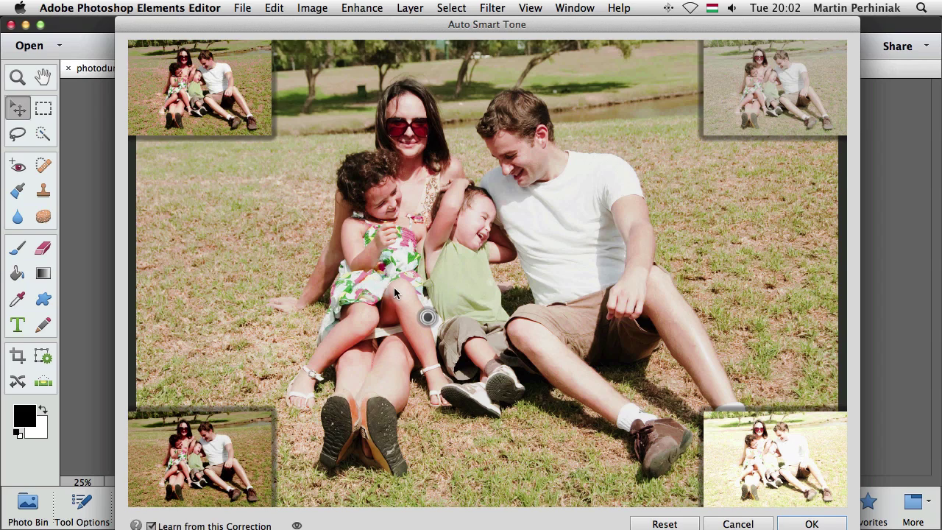
# Confirm the Auto Smart Tone correction with OK and open the Enhance menu
pyautogui.click(815, 522)
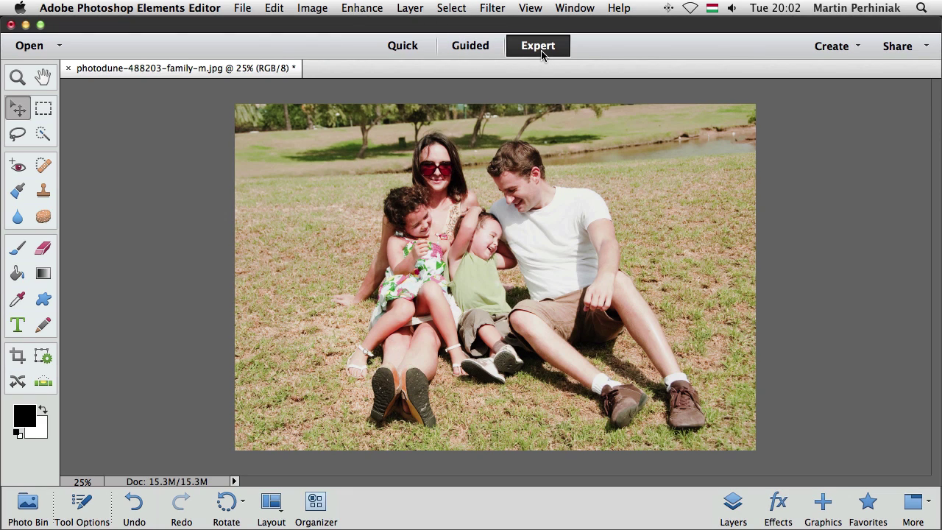
pyautogui.click(372, 11)
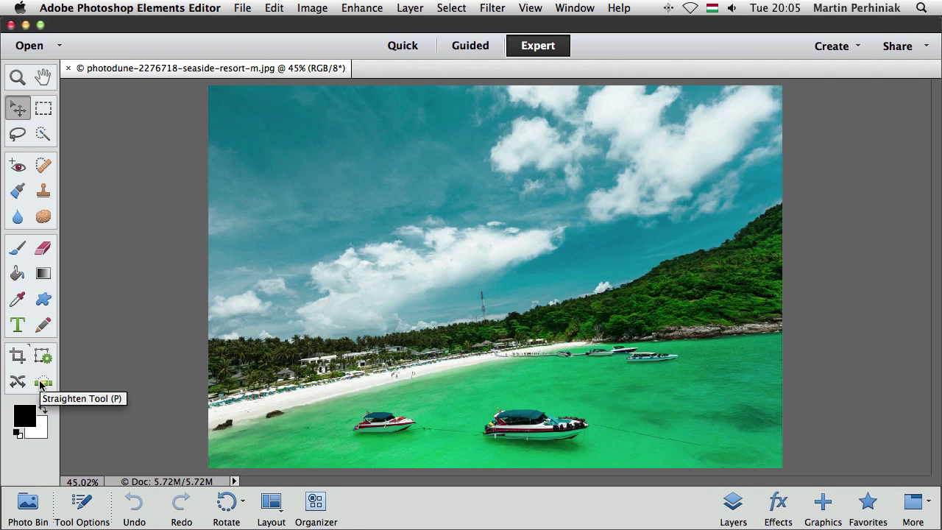
# Select the Straighten tool with Autofill edges enabled and hide Tool Options
pyautogui.click(41, 384)
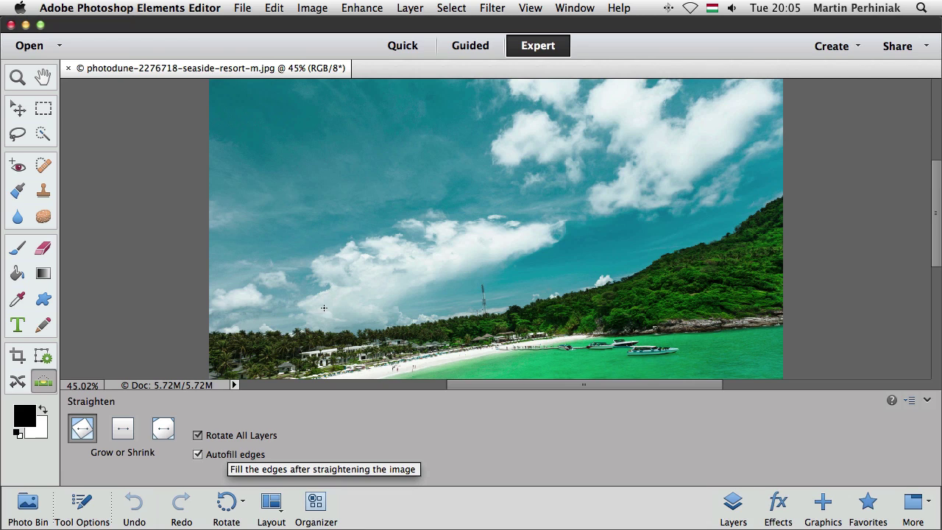
pyautogui.click(82, 522)
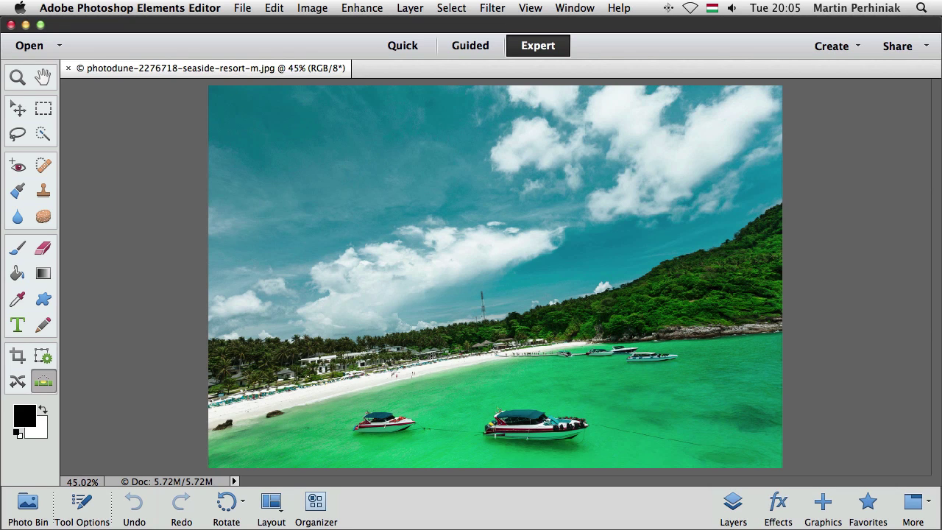
# Level the seaside photo by dragging along its horizon, then zoom out to view it
pyautogui.moveTo(221, 378); pyautogui.dragTo(485, 351)
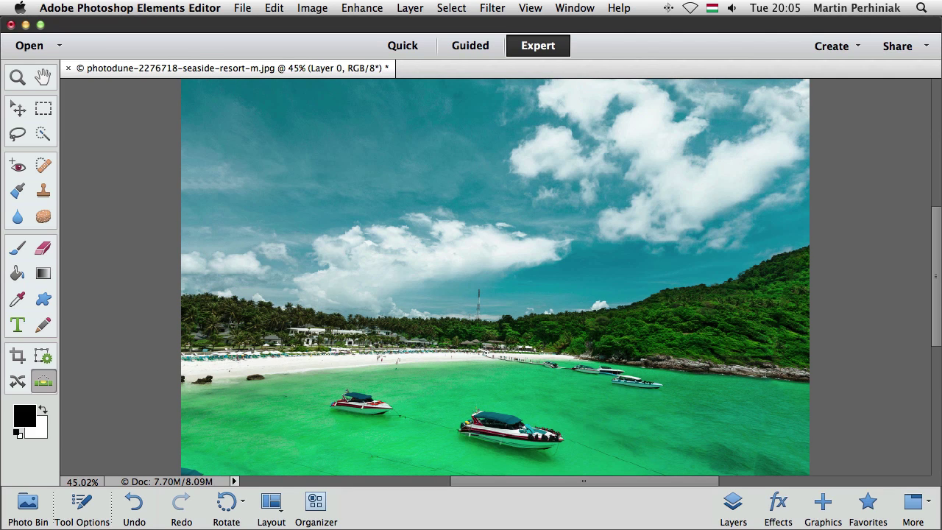
pyautogui.press('super+minus')
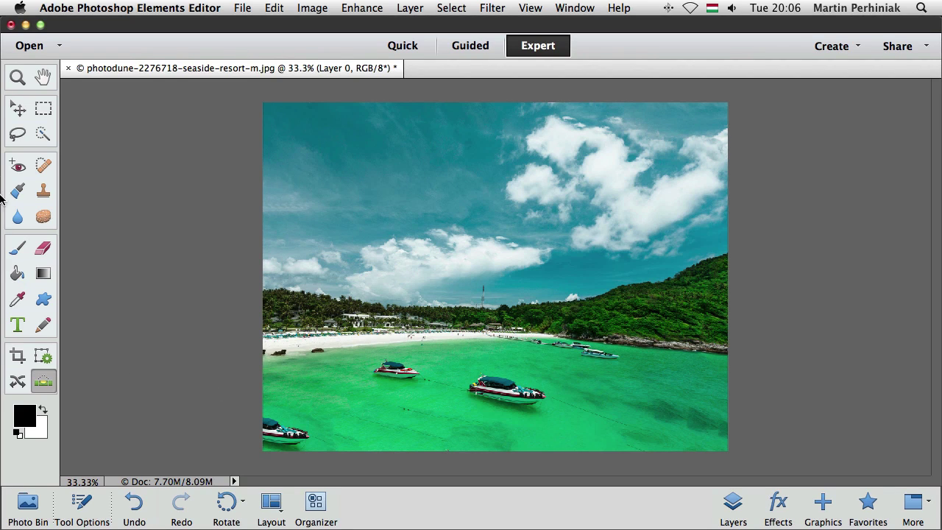
# Clone clean water over the partial boat at lower left with a 57 px Clone Stamp
pyautogui.click(42, 191)
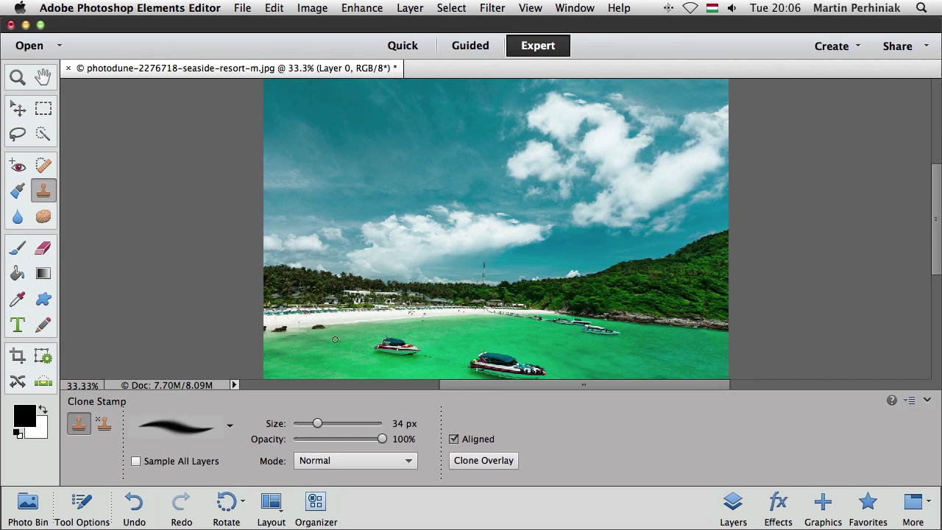
pyautogui.moveTo(936, 267); pyautogui.dragTo(936, 333)
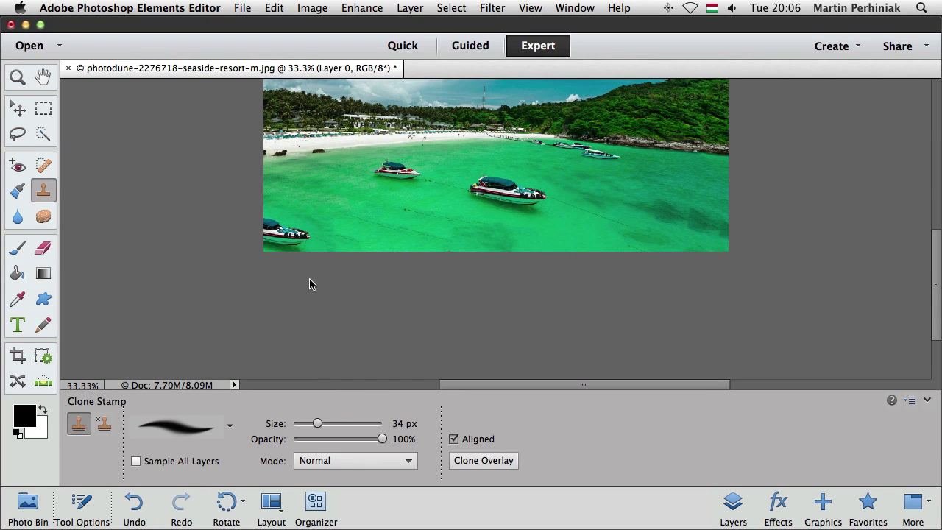
pyautogui.click(332, 423)
pyautogui.keyDown('alt'); pyautogui.click(359, 233); pyautogui.keyUp('alt')
pyautogui.moveTo(299, 240)
pyautogui.mouseDown()
pyautogui.moveTo(278, 244)
pyautogui.moveTo(280, 233)
pyautogui.moveTo(289, 237)
pyautogui.moveTo(275, 234)
pyautogui.moveTo(278, 223)
pyautogui.moveTo(266, 228)
pyautogui.moveTo(267, 213)
pyautogui.mouseUp()
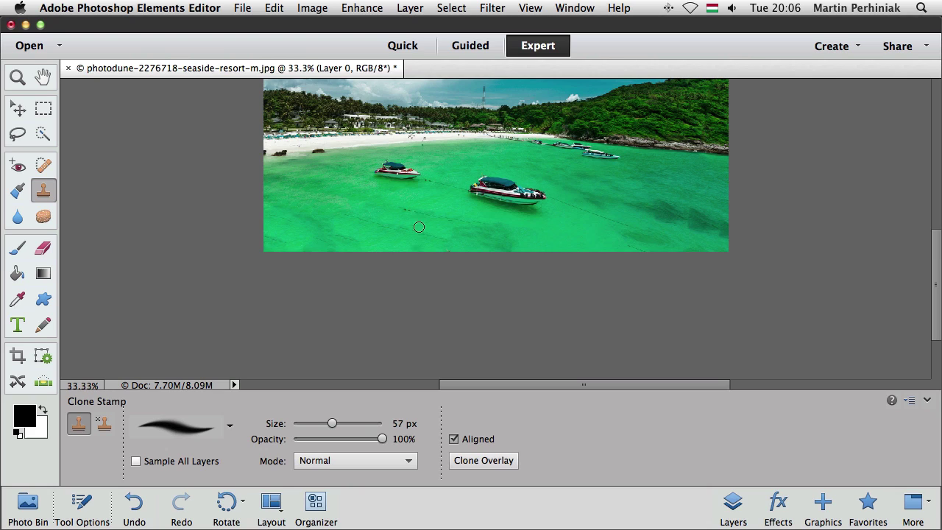
pyautogui.press('super+0')
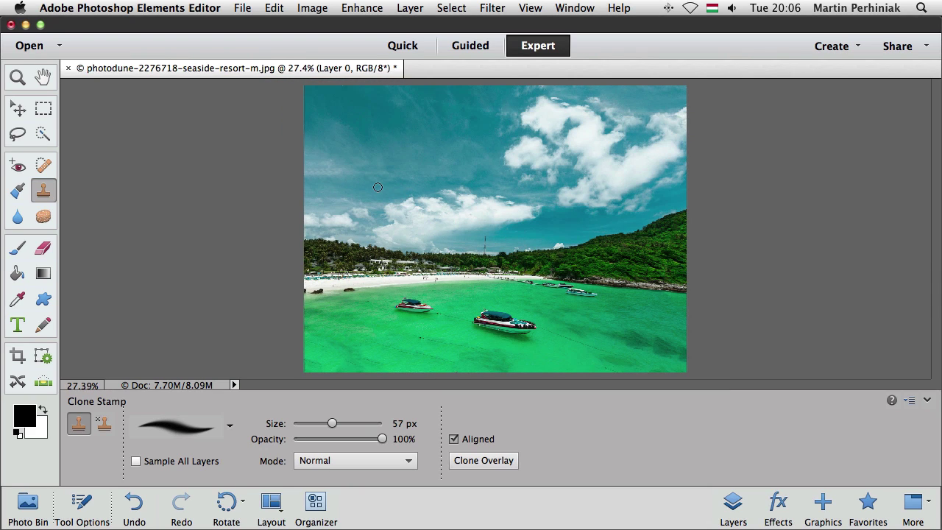
pyautogui.click(83, 503)
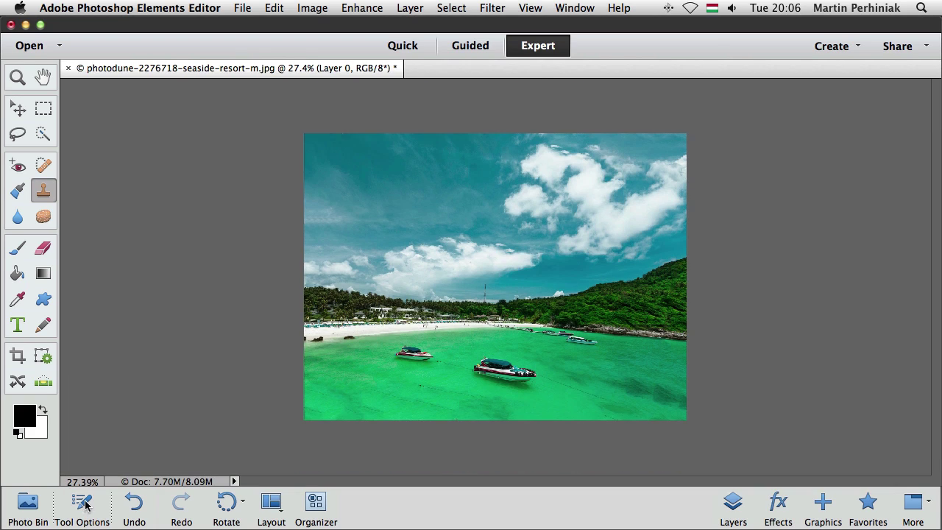
# Fit the photo to the enlarged window with Cmd+0
pyautogui.press('super+0')
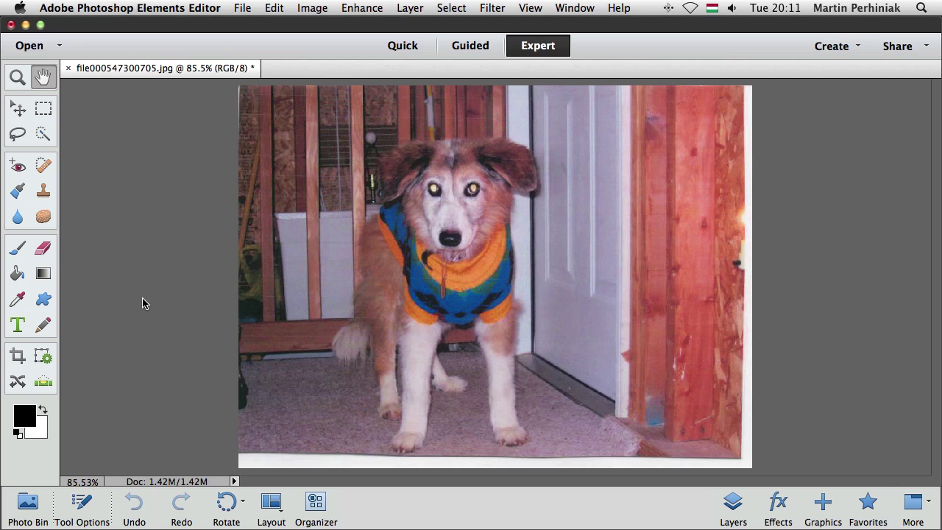
# Select the Red Eye tool with Pet Eye enabled and zoom in on the dog's face
pyautogui.click(31, 172)
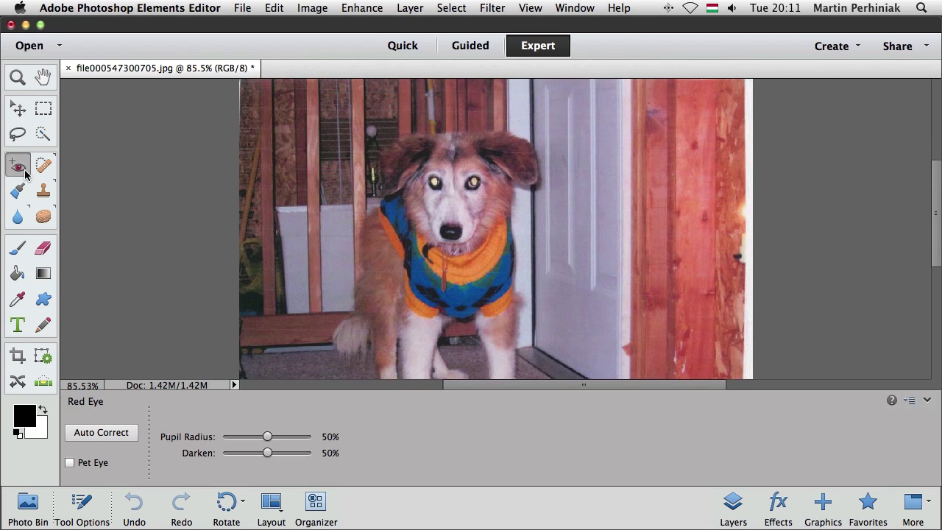
pyautogui.click(70, 463)
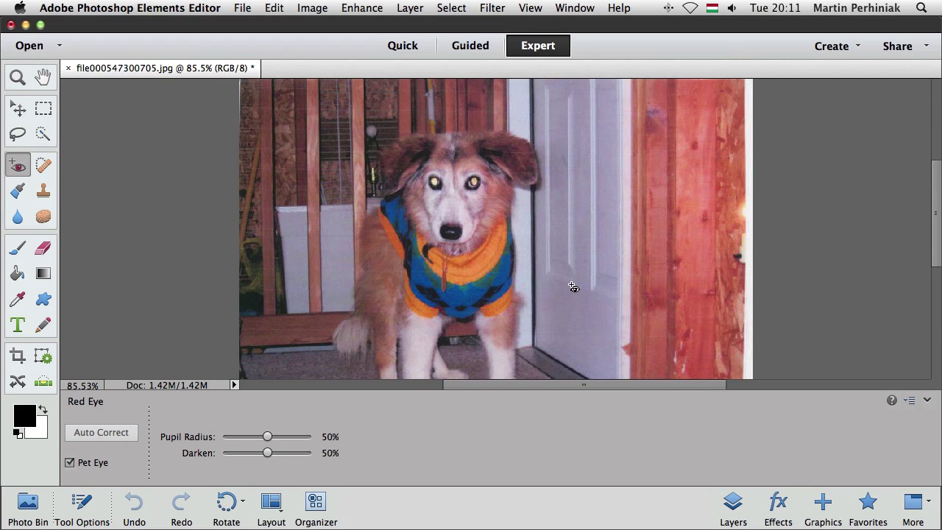
pyautogui.press('super+equal')
pyautogui.press('super+equal')
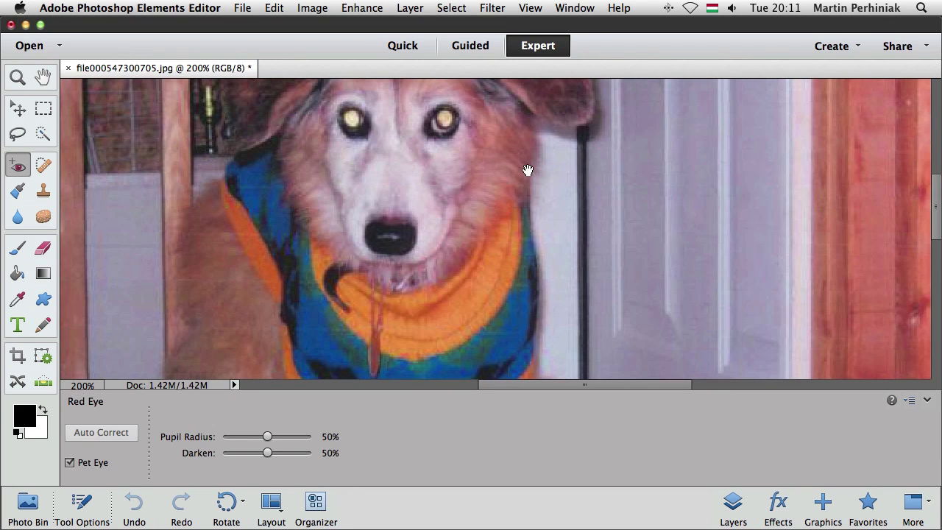
# Darken the glowing pupils of both of the dog's eyes with the Pet Eye fix
pyautogui.moveTo(528, 170); pyautogui.dragTo(555, 288)
pyautogui.click(382, 235)
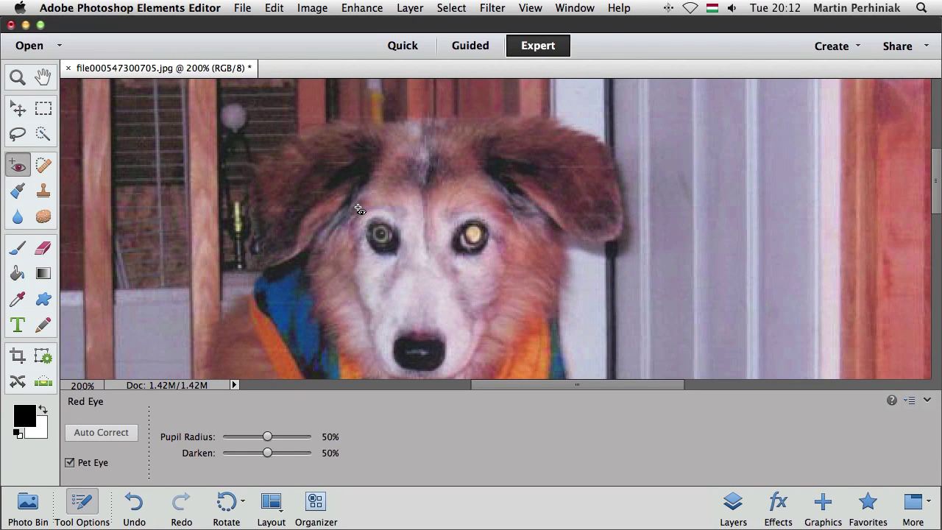
pyautogui.click(476, 236)
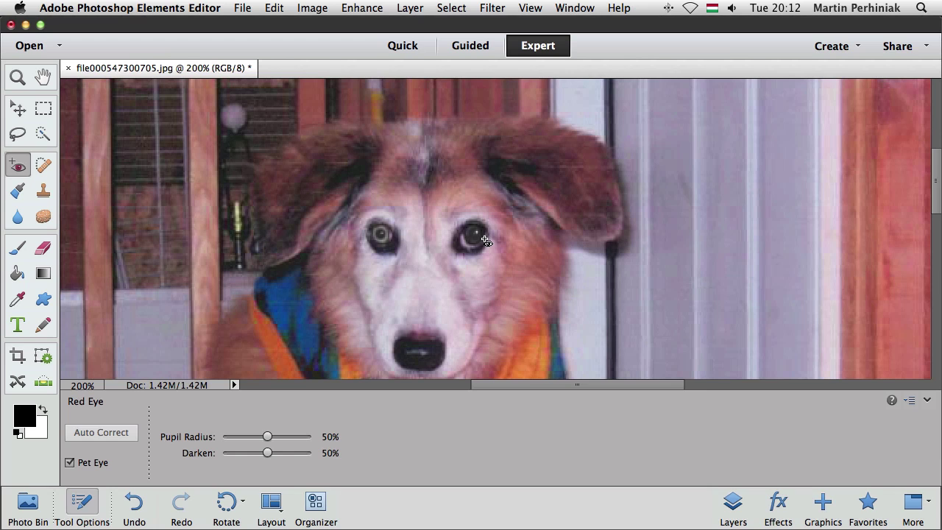
# Undo and retry the right-eye fix until it is dark, then zoom out to the whole photo
pyautogui.press('super+z')
pyautogui.moveTo(453, 219); pyautogui.dragTo(499, 277)
pyautogui.press('super+z')
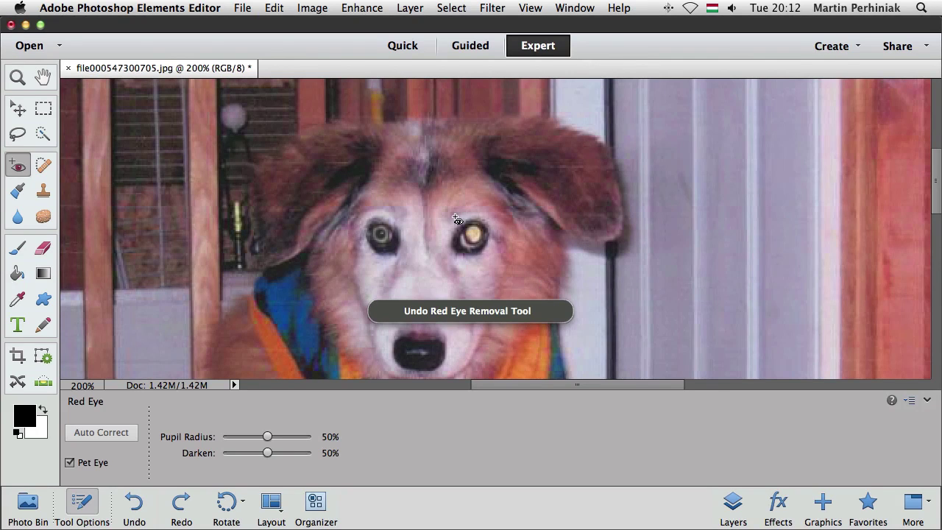
pyautogui.click(472, 234)
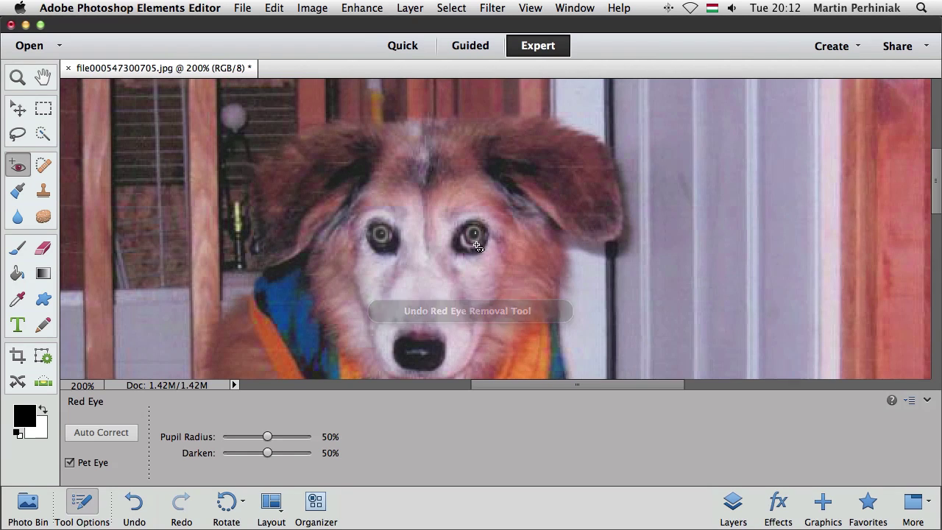
pyautogui.press('super+minus')
pyautogui.press('super+minus')
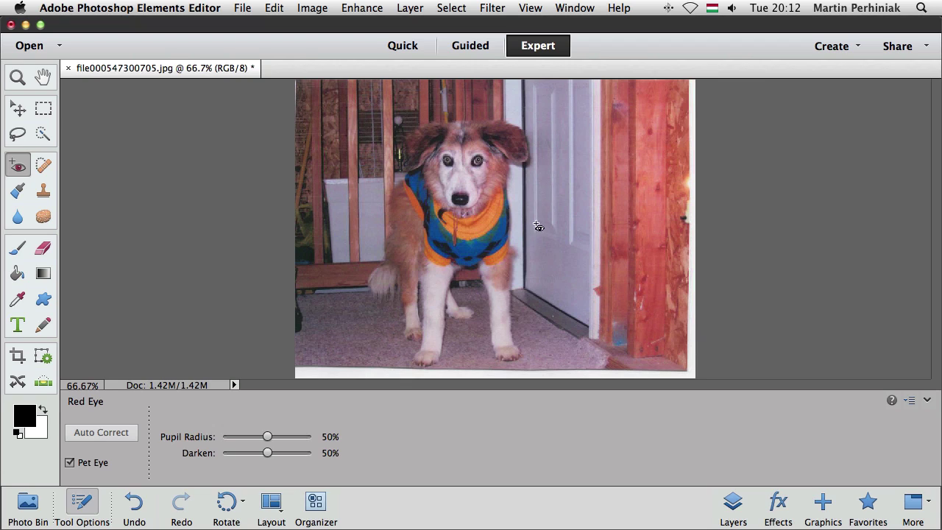
# Hide the red-eye Tool Options panel and zoom the dog photo to 85.5%
pyautogui.click(82, 508)
pyautogui.scroll(2, 410, 389)
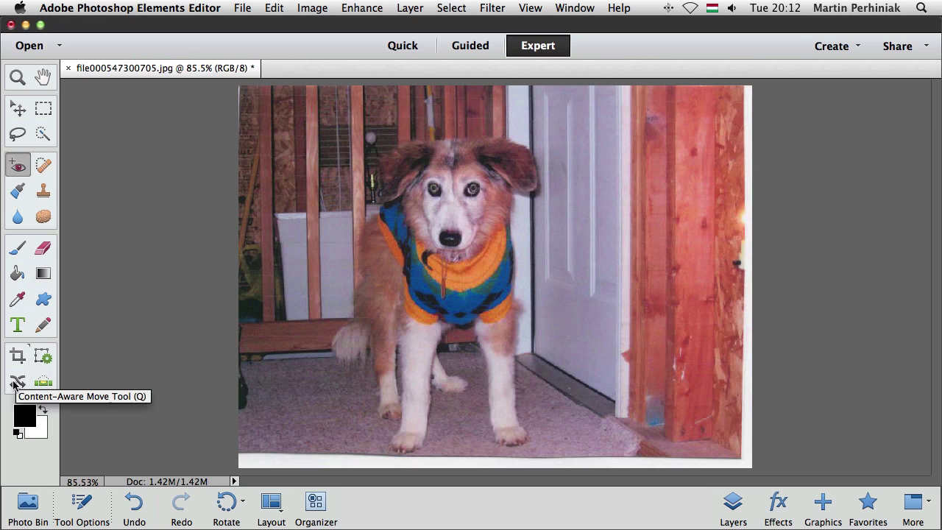
# Crop the dog photo to an area just inside the white scanned border
pyautogui.click(21, 359)
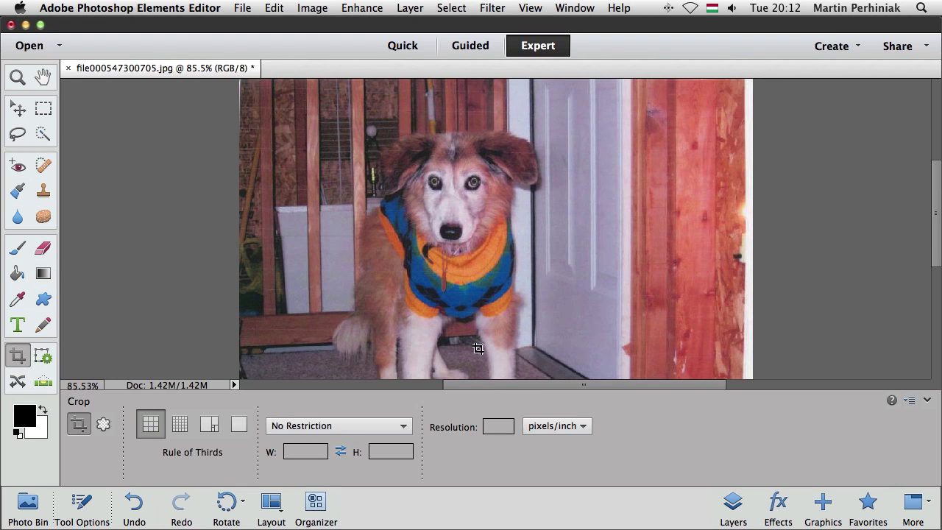
pyautogui.scroll(-3, 938, 260)
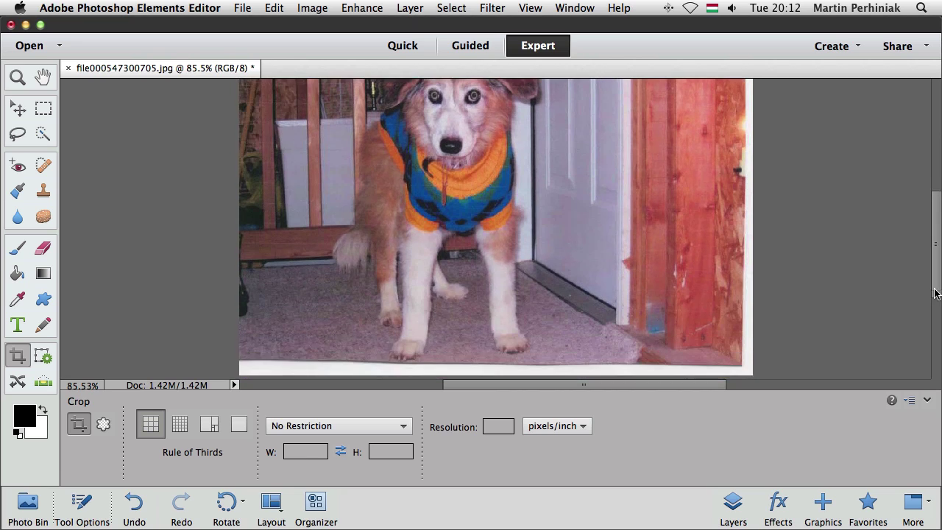
pyautogui.click(81, 504)
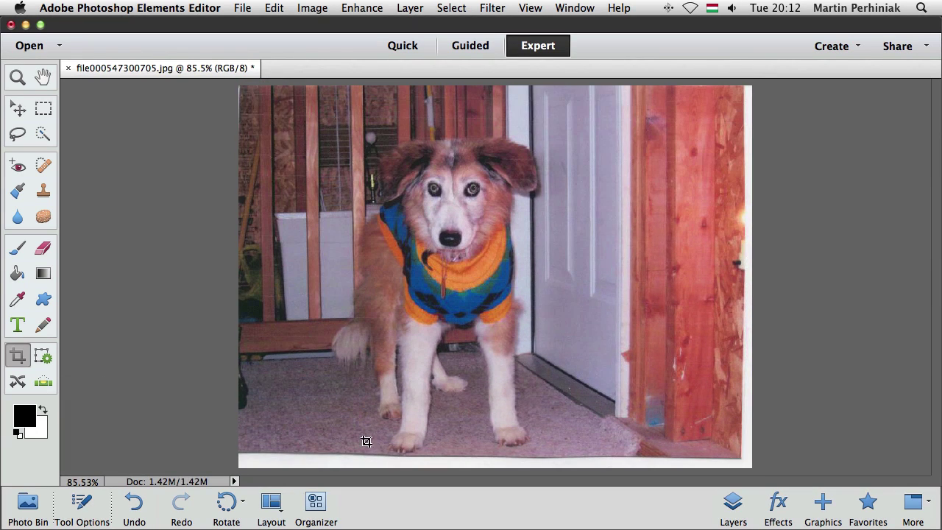
pyautogui.moveTo(239, 86); pyautogui.dragTo(735, 448)
pyautogui.click(736, 452)
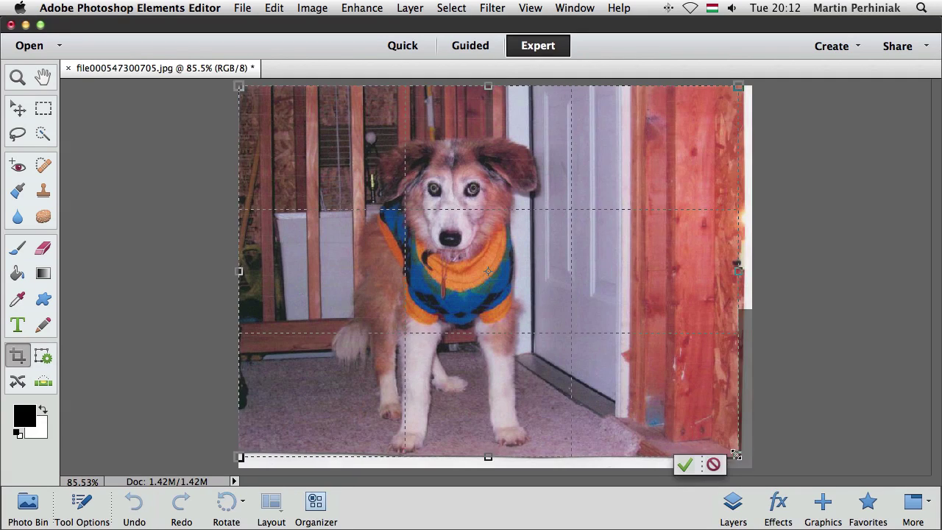
pyautogui.click(688, 467)
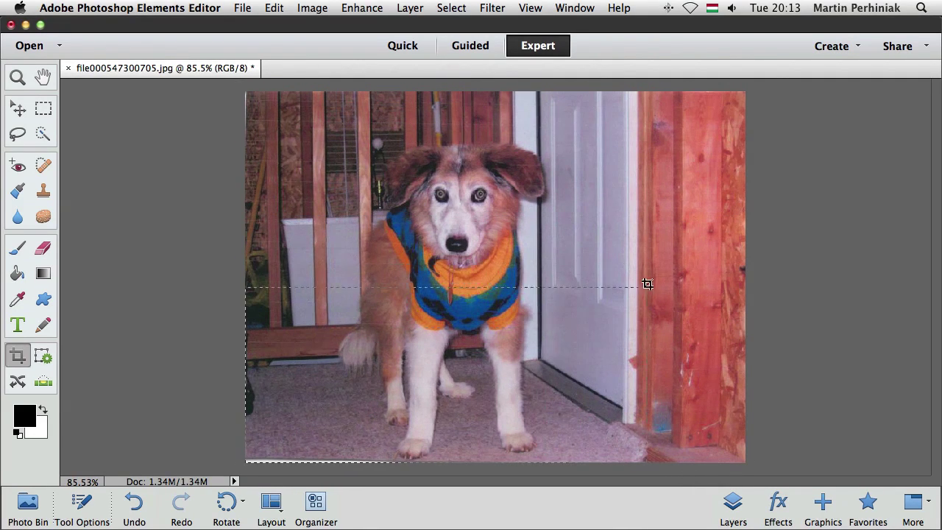
# Crop again with the bottom edge raised above the remaining white strip
pyautogui.click(424, 374)
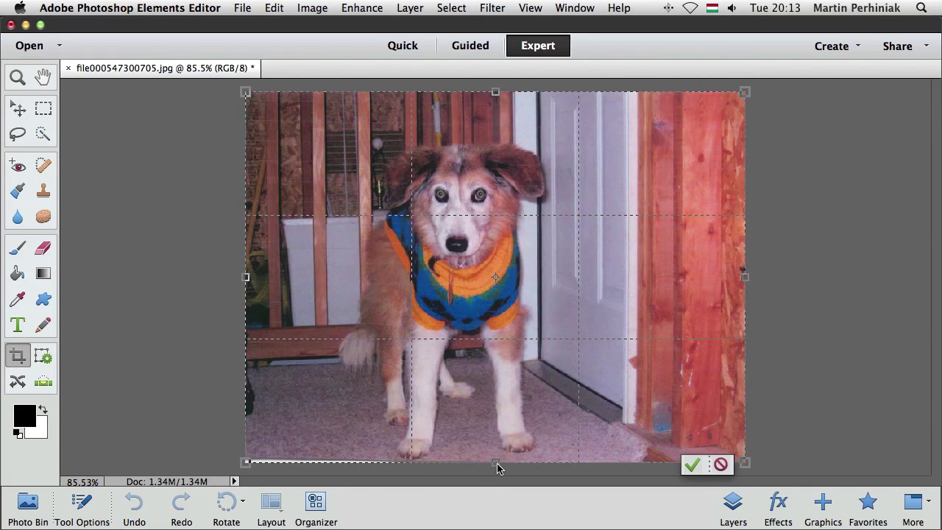
pyautogui.moveTo(495, 463); pyautogui.dragTo(497, 455)
pyautogui.click(692, 465)
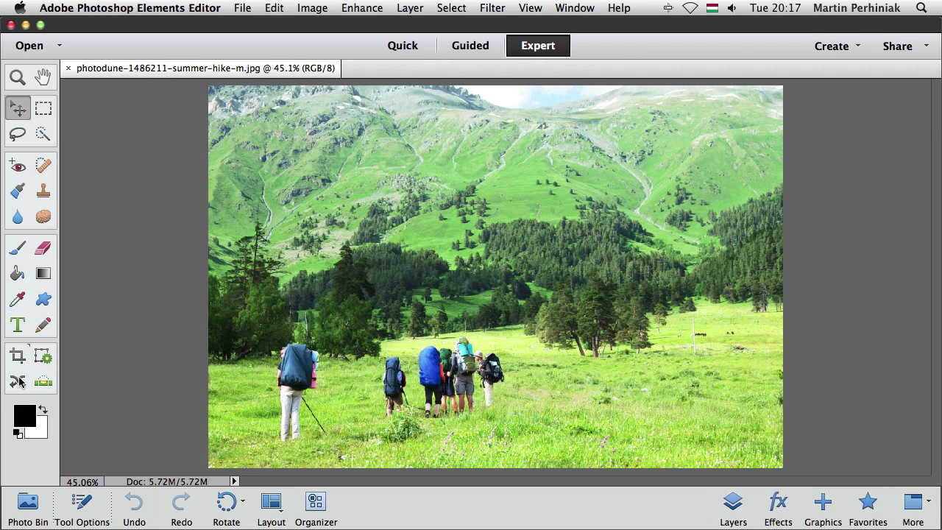
# Select the Content-Aware Move tool and hide its Tool Options panel
pyautogui.click(18, 381)
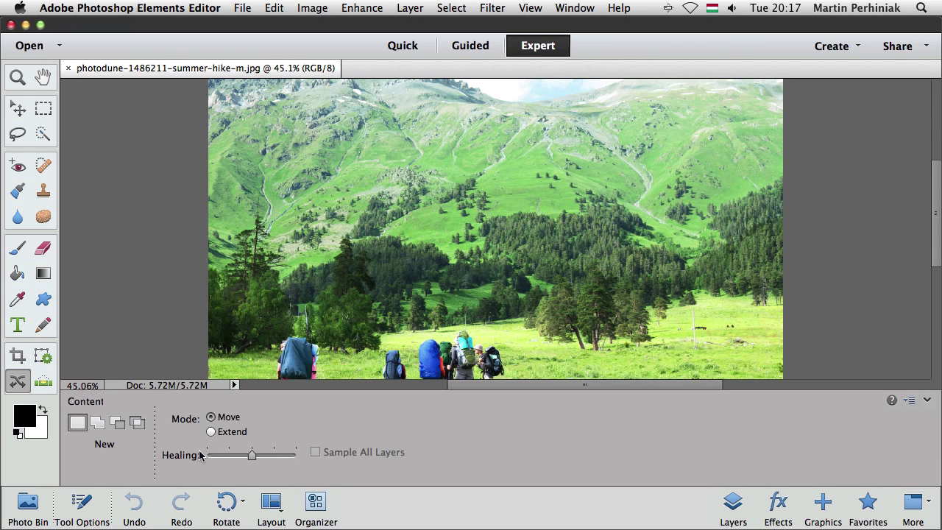
pyautogui.click(88, 518)
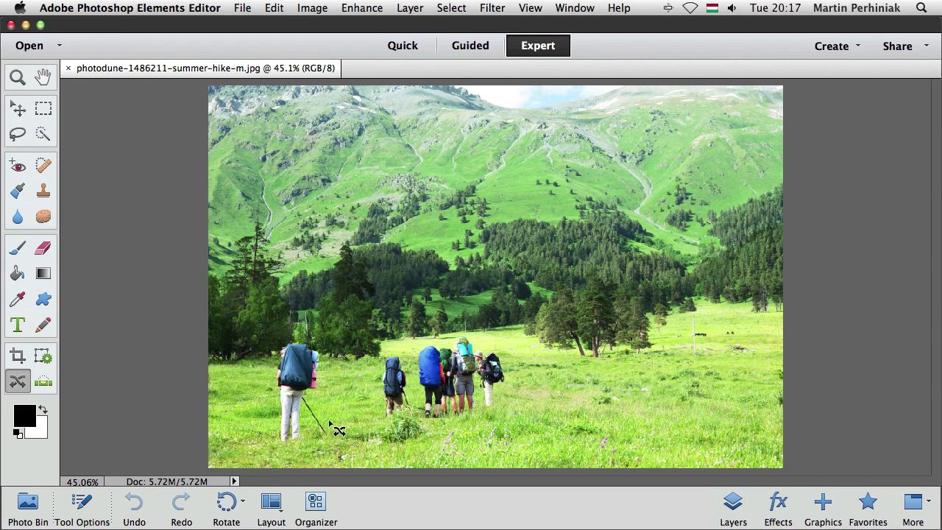
# Outline the lone left hiker, move him beside the group, and deselect
pyautogui.moveTo(329, 423)
pyautogui.mouseDown()
pyautogui.moveTo(325, 351)
pyautogui.moveTo(288, 340)
pyautogui.moveTo(274, 385)
pyautogui.moveTo(277, 444)
pyautogui.moveTo(288, 455)
pyautogui.moveTo(318, 456)
pyautogui.moveTo(333, 449)
pyautogui.moveTo(338, 434)
pyautogui.moveTo(330, 427)
pyautogui.mouseUp()
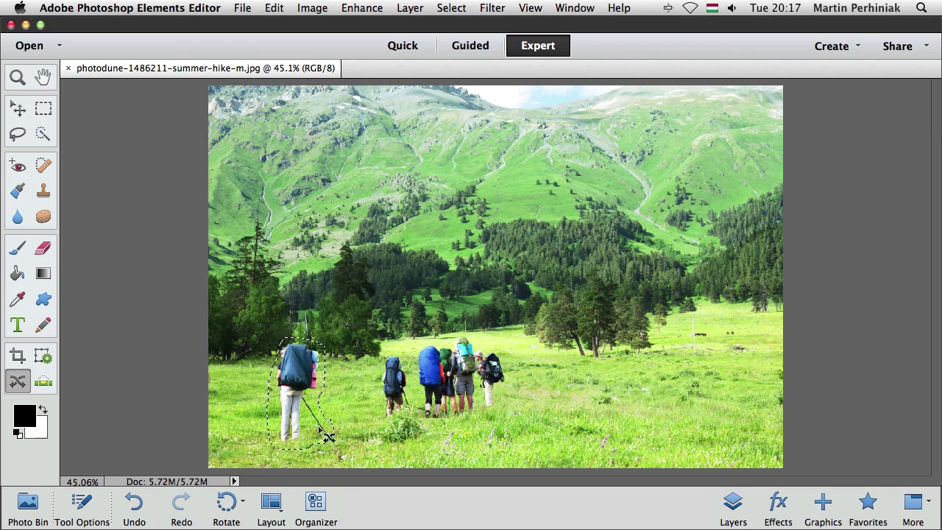
pyautogui.moveTo(292, 388); pyautogui.dragTo(349, 388)
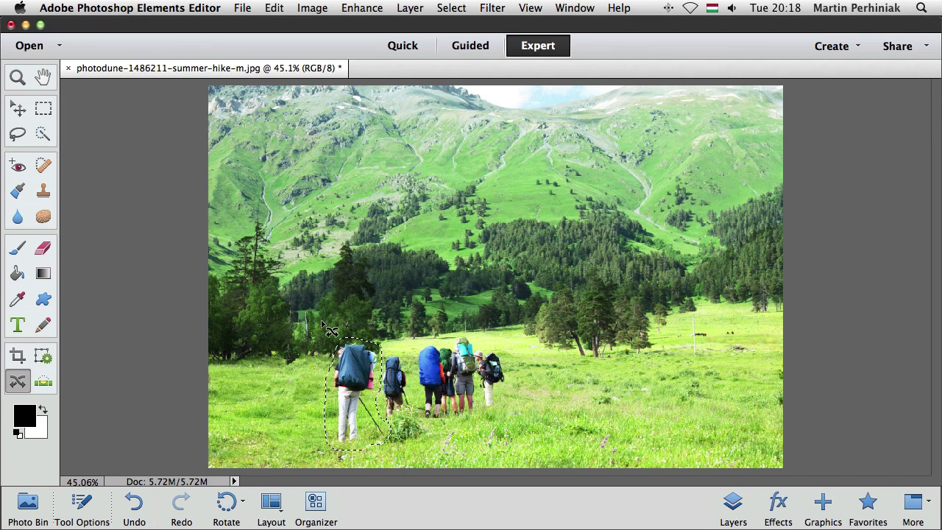
pyautogui.press('super+d')
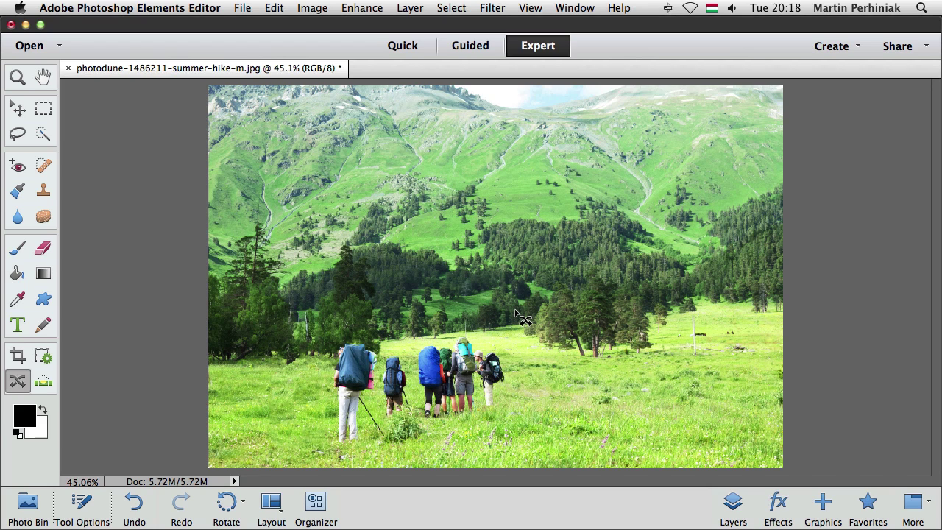
# Compare before and after the move, ending with the hiker beside the group
pyautogui.press('super+z')
pyautogui.press('super+z')
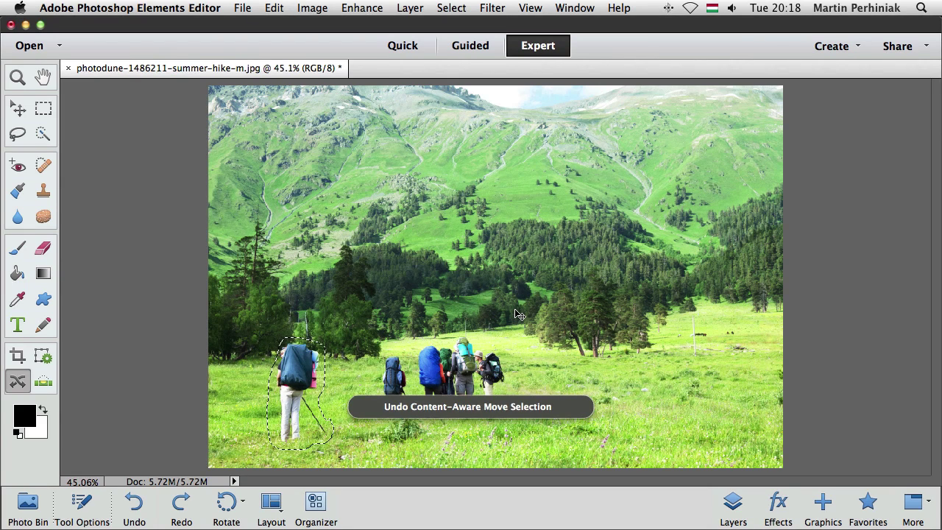
pyautogui.press('super+y')
pyautogui.press('super+z')
pyautogui.press('super+y')
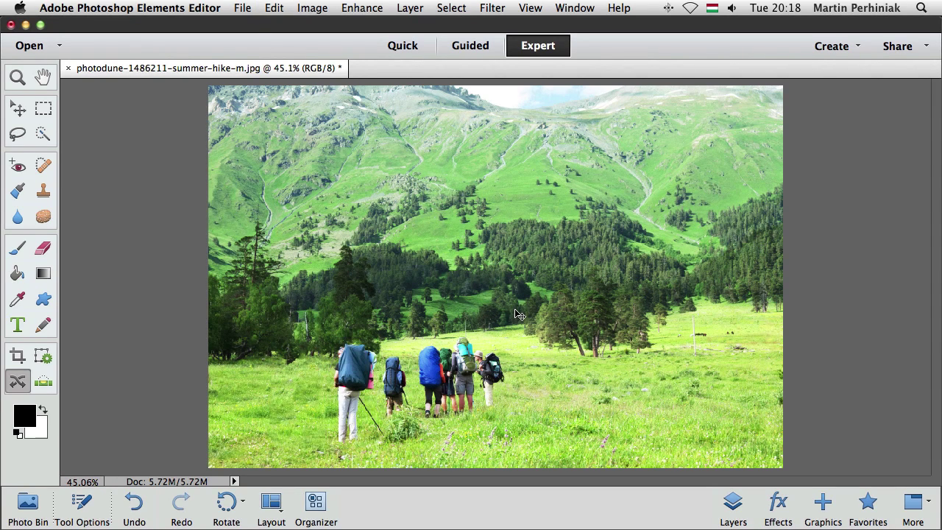